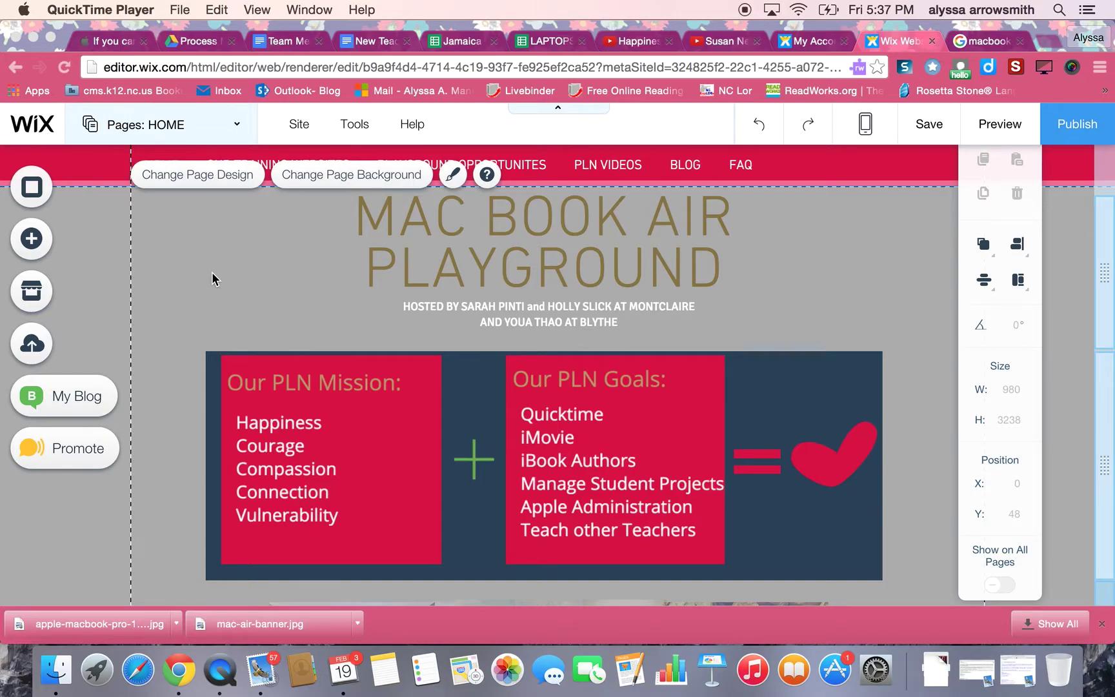
# Scroll down past the PLN mission graphic and select the MacBook Air image gallery.
pyautogui.scroll(-1, 212, 278)
pyautogui.scroll(1, 213, 279)
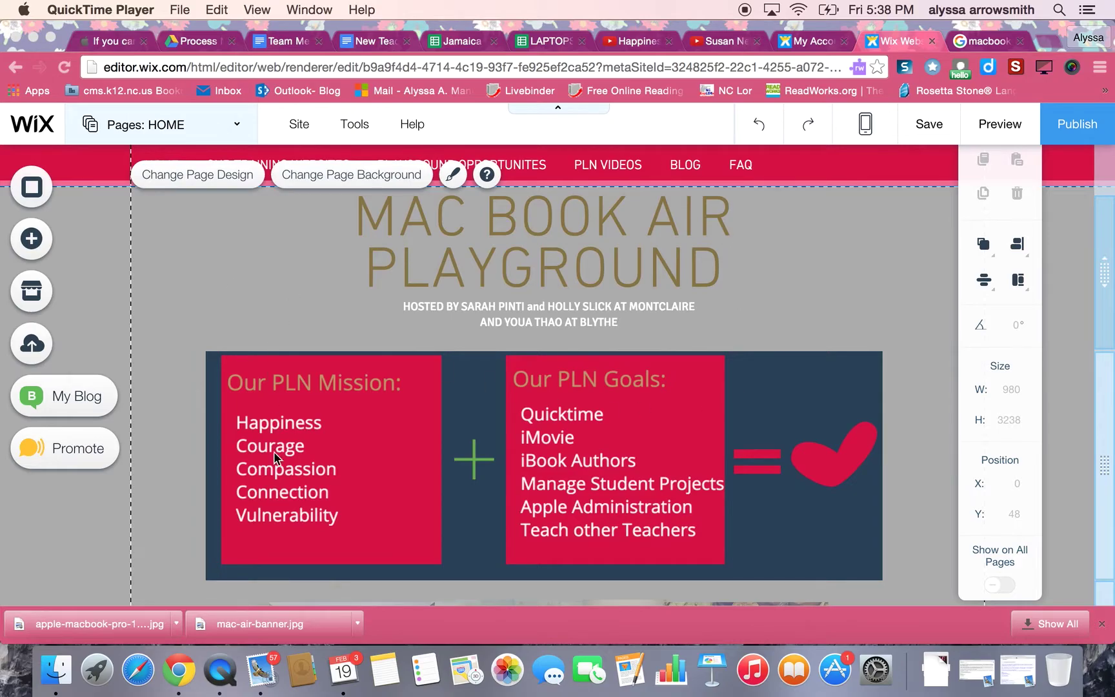
pyautogui.scroll(-5, 562, 429)
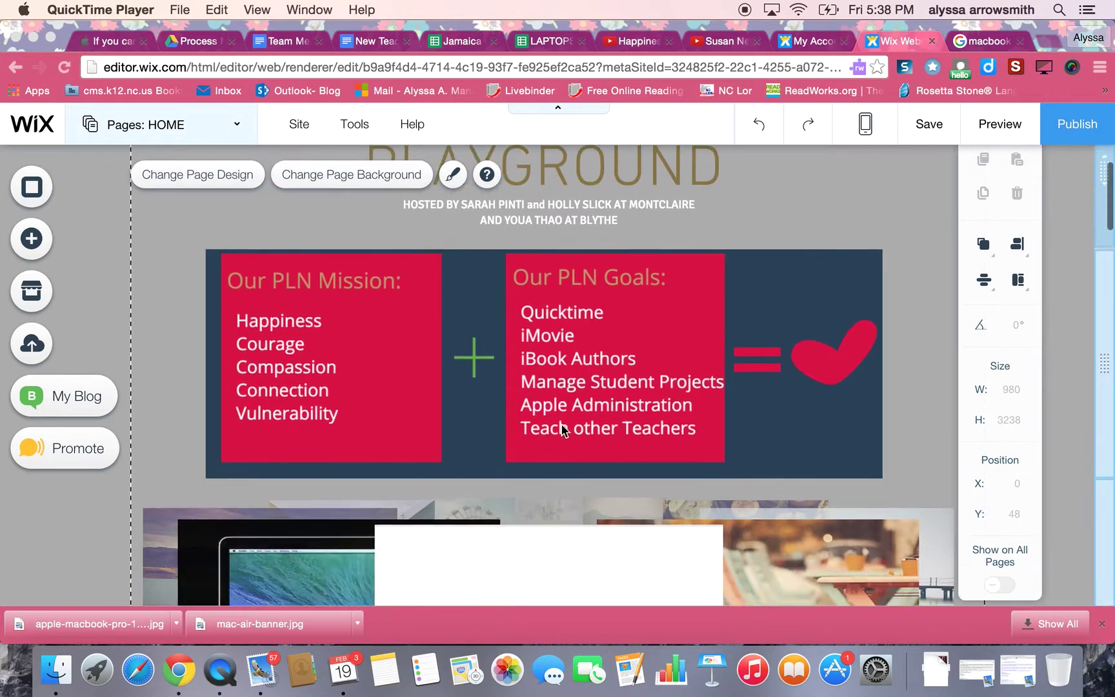
pyautogui.scroll(-1, 560, 423)
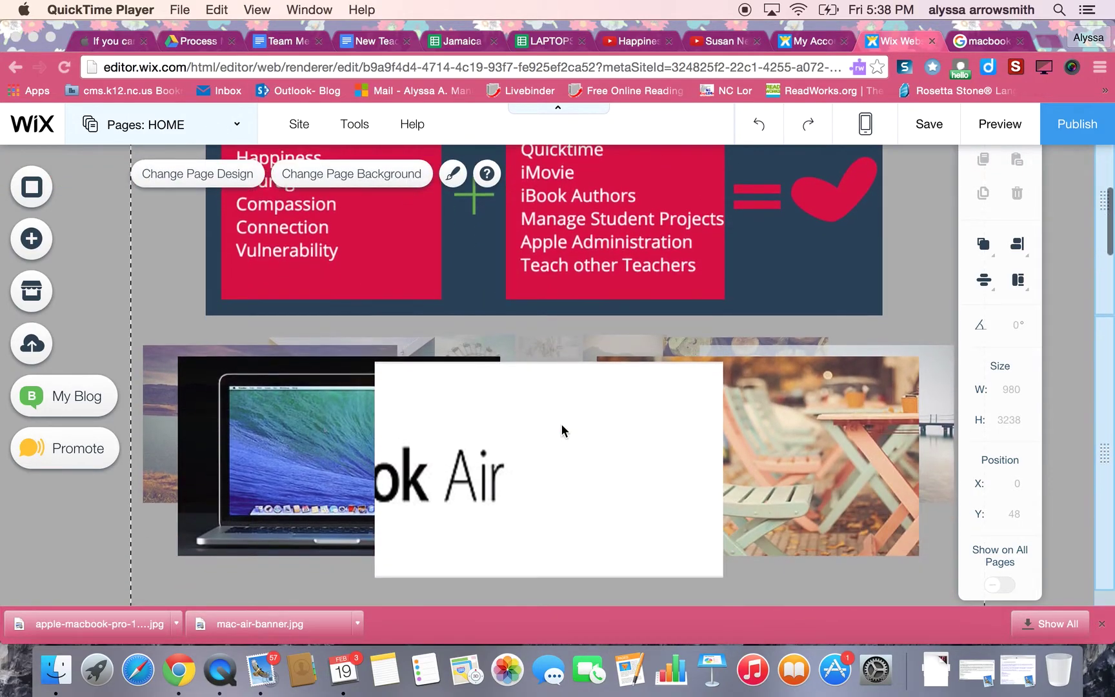
pyautogui.click(532, 493)
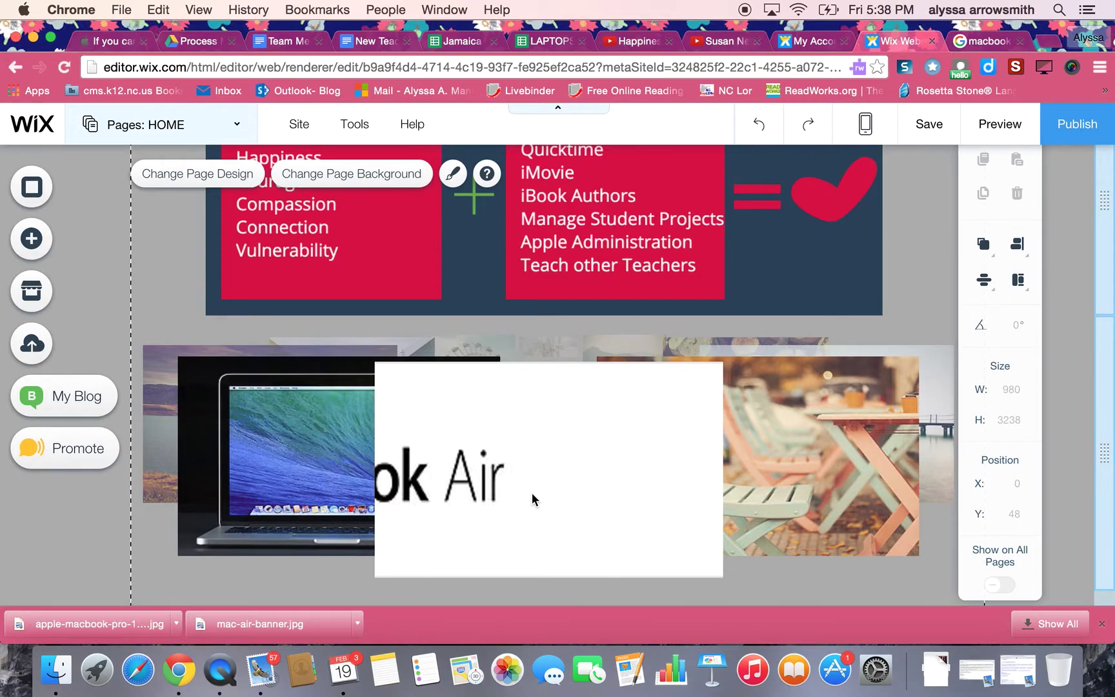
pyautogui.click(533, 495)
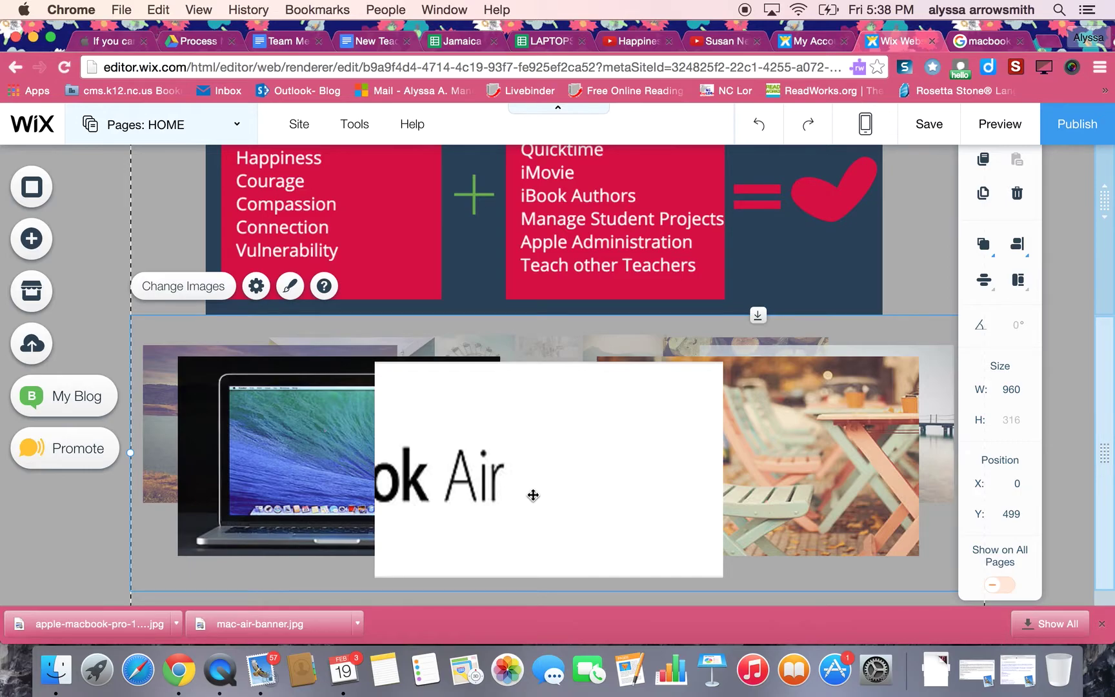
# In the gallery organizer, move the Air banner to second place and delete Mountain Lake.
pyautogui.click(181, 291)
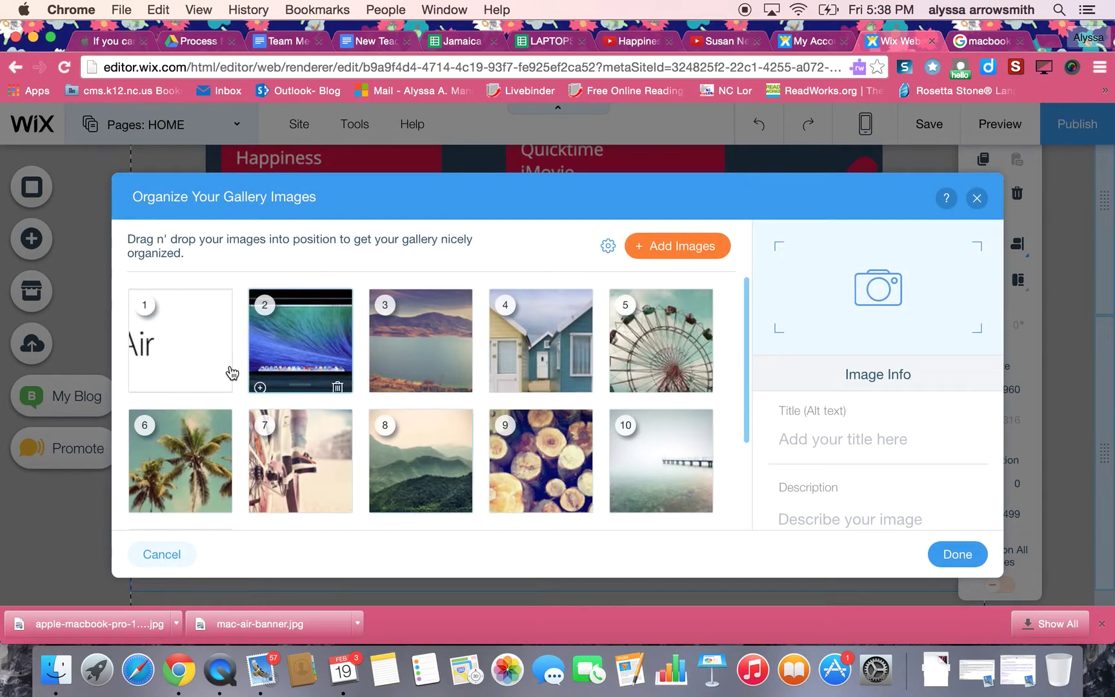
pyautogui.moveTo(202, 359); pyautogui.dragTo(333, 347)
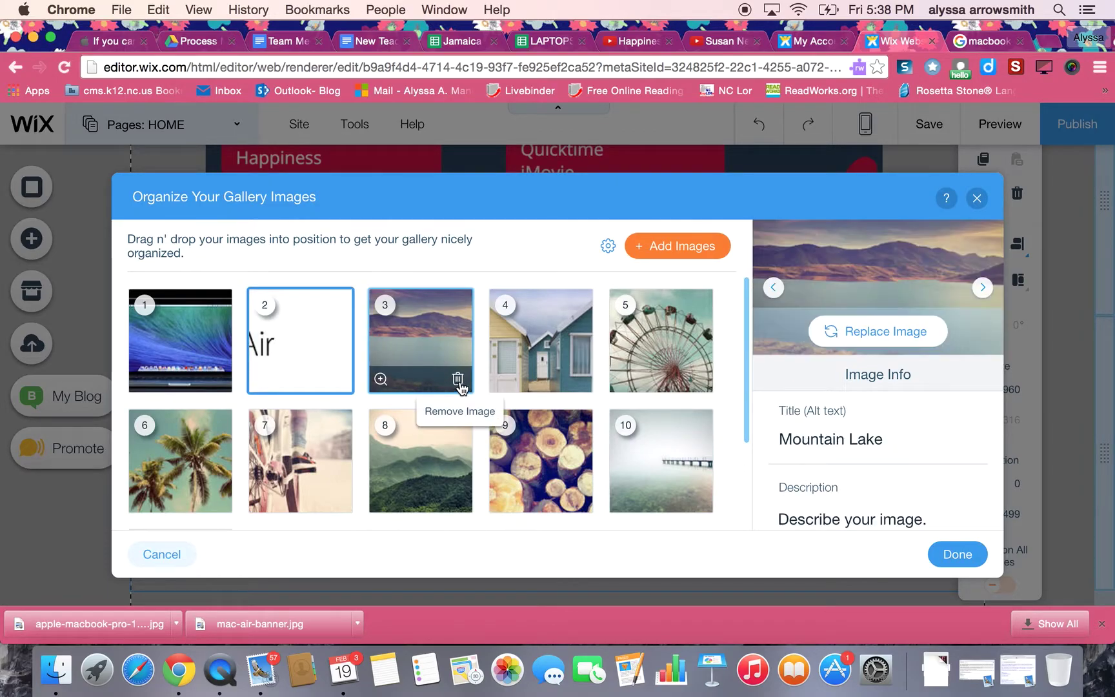
pyautogui.click(457, 381)
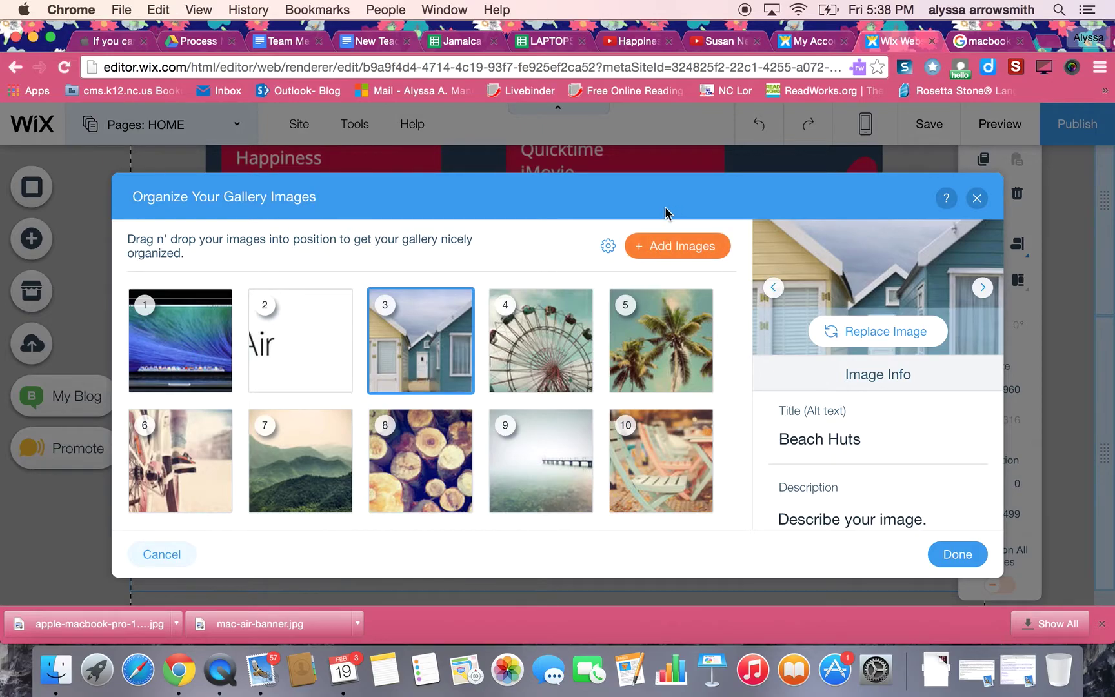
pyautogui.click(676, 238)
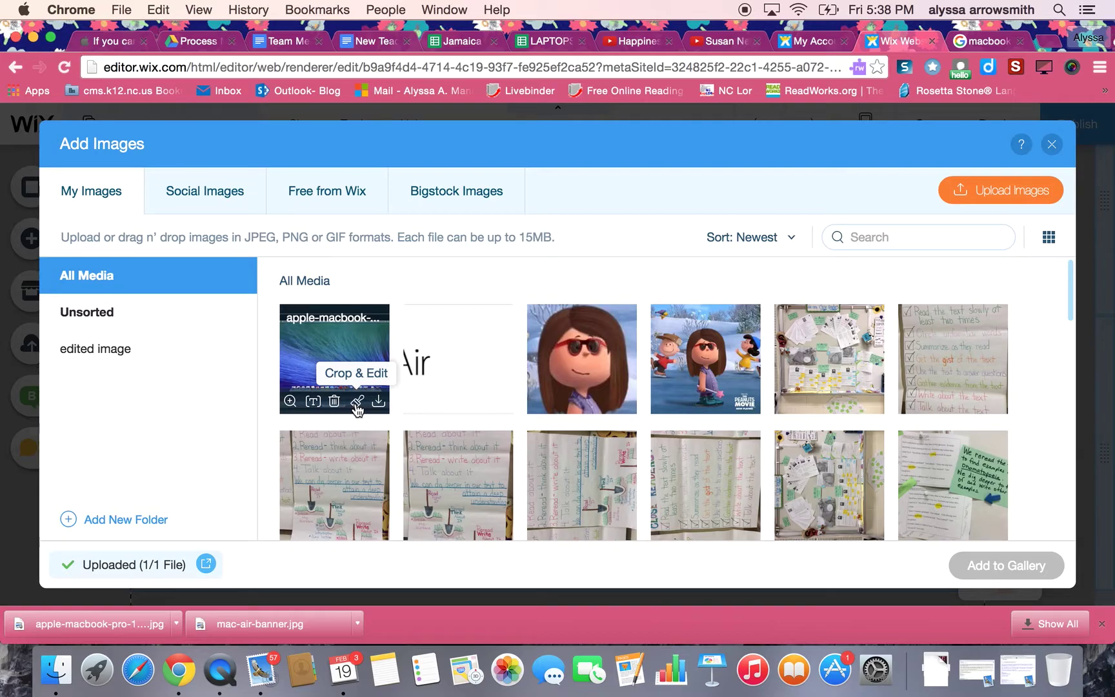
# Open the uploaded apple-macbook photo in Crop & Edit.
pyautogui.click(357, 402)
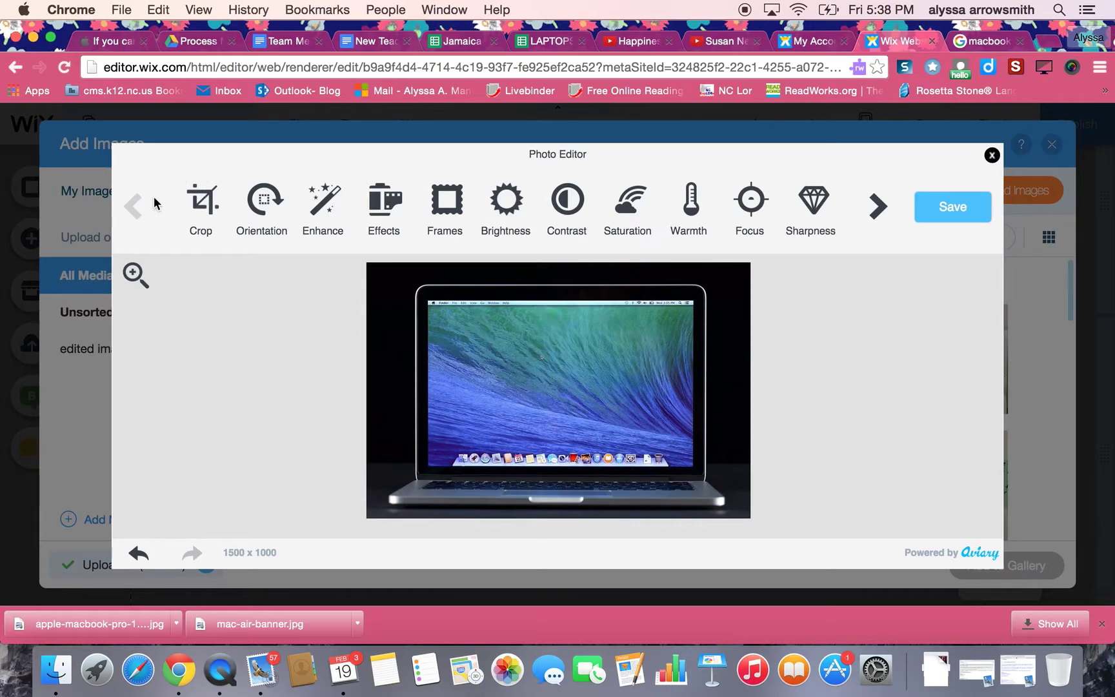
# Pull the top corners in to crop the apple-macbook photo to 1350×953, then save it.
pyautogui.click(201, 214)
pyautogui.moveTo(380, 270); pyautogui.dragTo(396, 284)
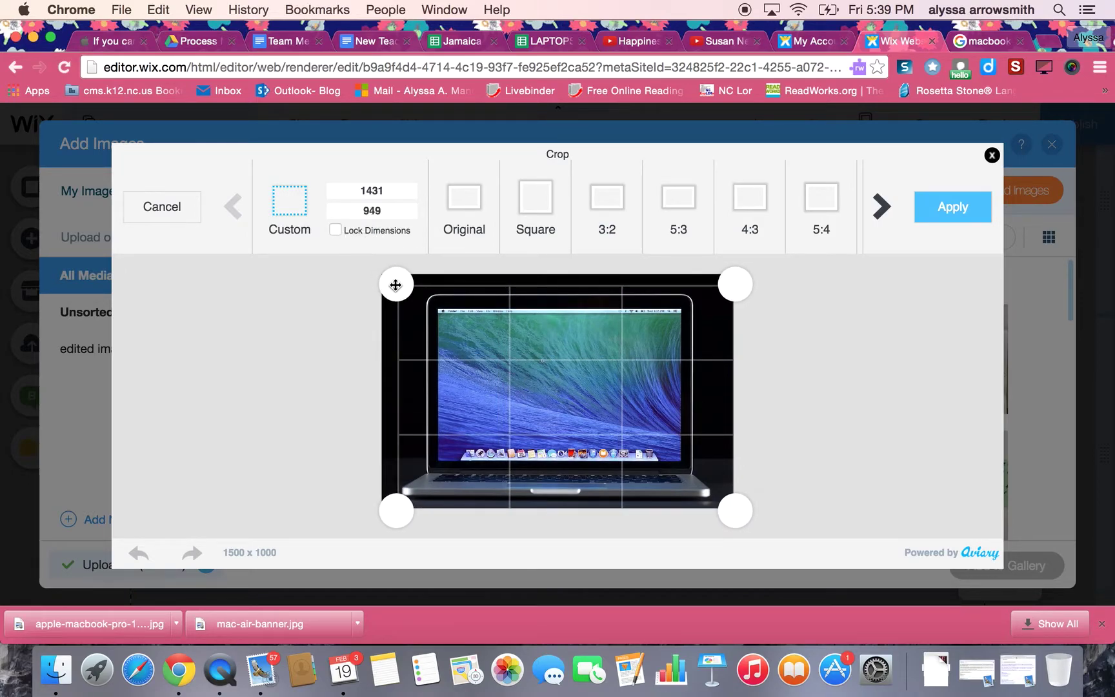
pyautogui.moveTo(724, 284); pyautogui.dragTo(711, 285)
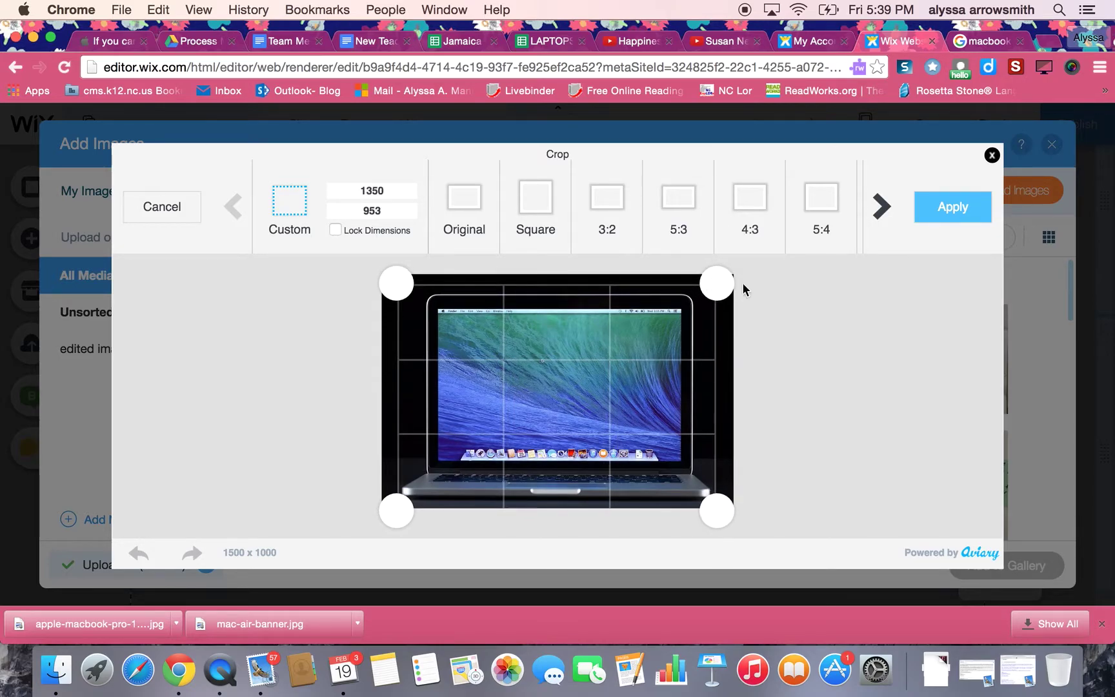
pyautogui.click(941, 213)
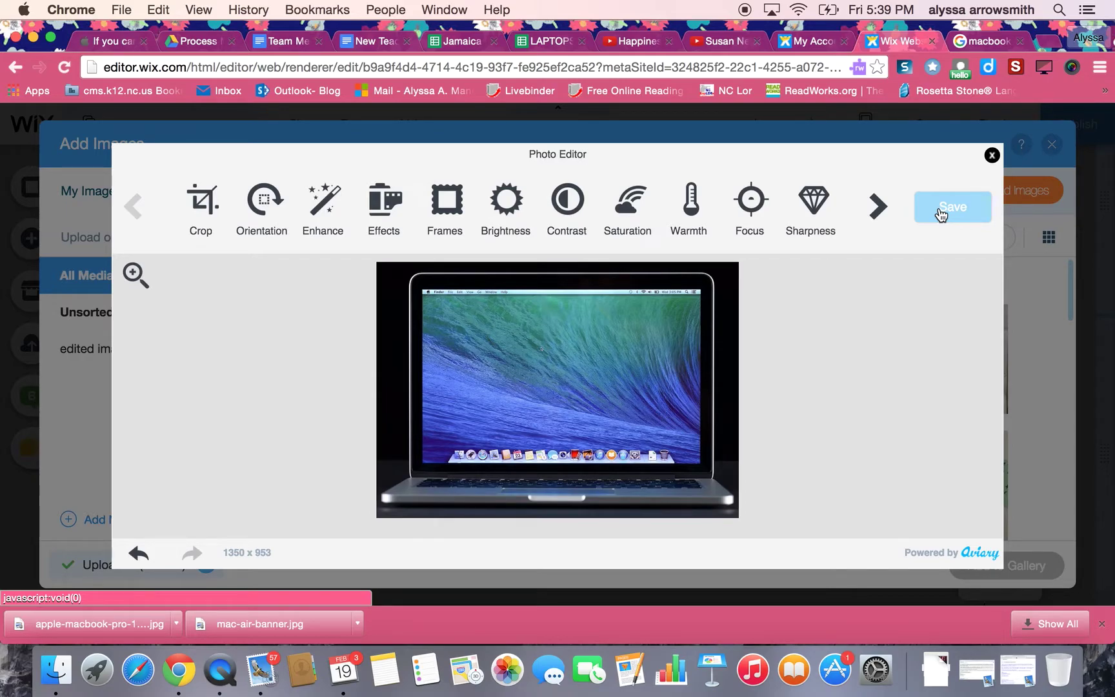
pyautogui.click(946, 218)
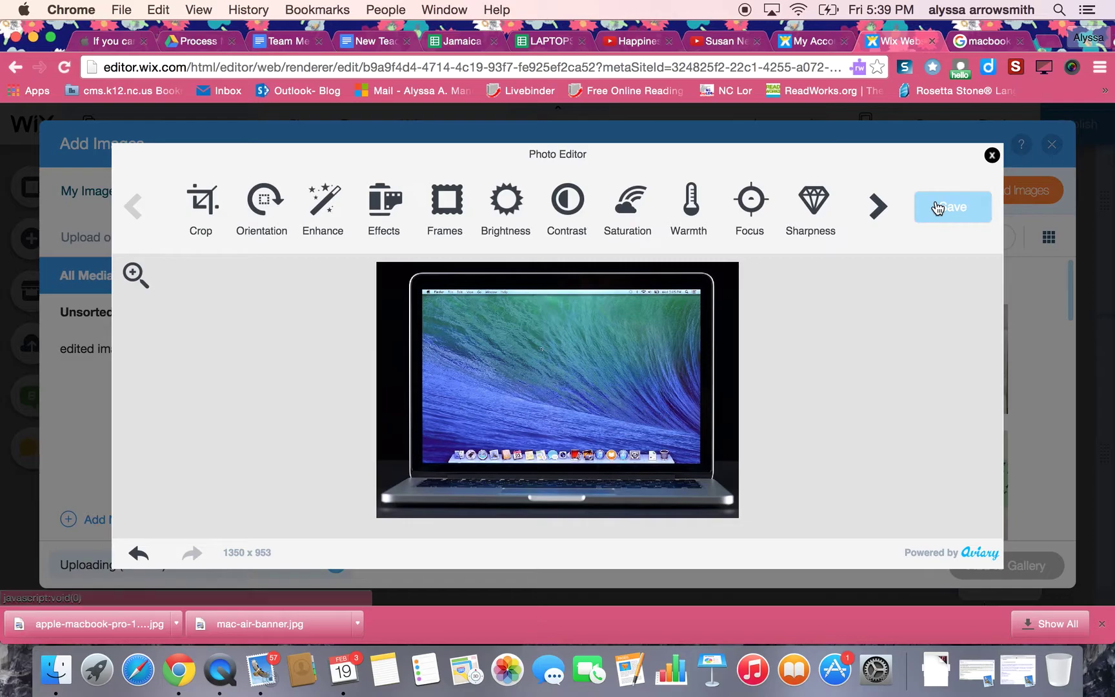
pyautogui.click(937, 207)
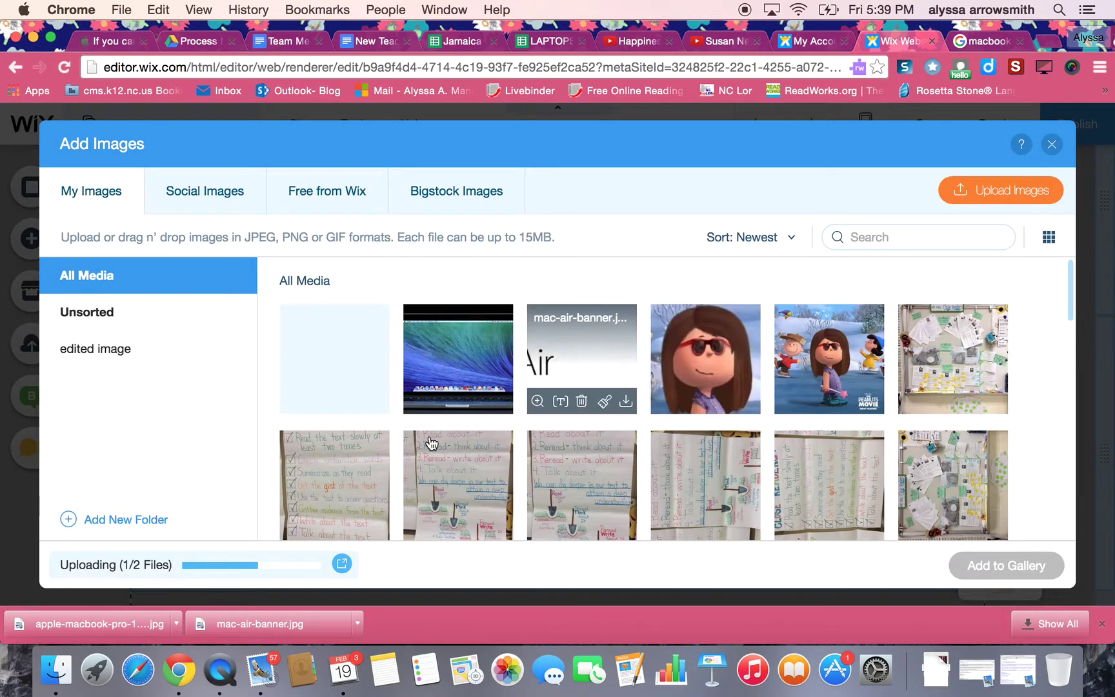
# Add the cropped MacBook photo to the gallery.
pyautogui.moveTo(340, 368)
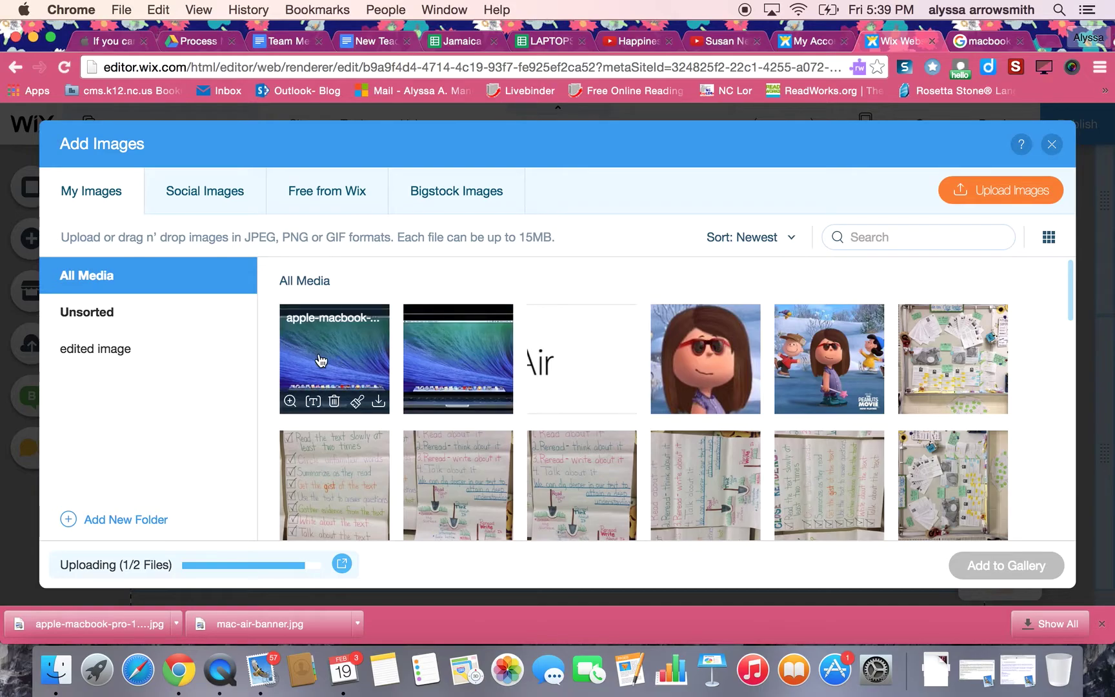
pyautogui.click(321, 360)
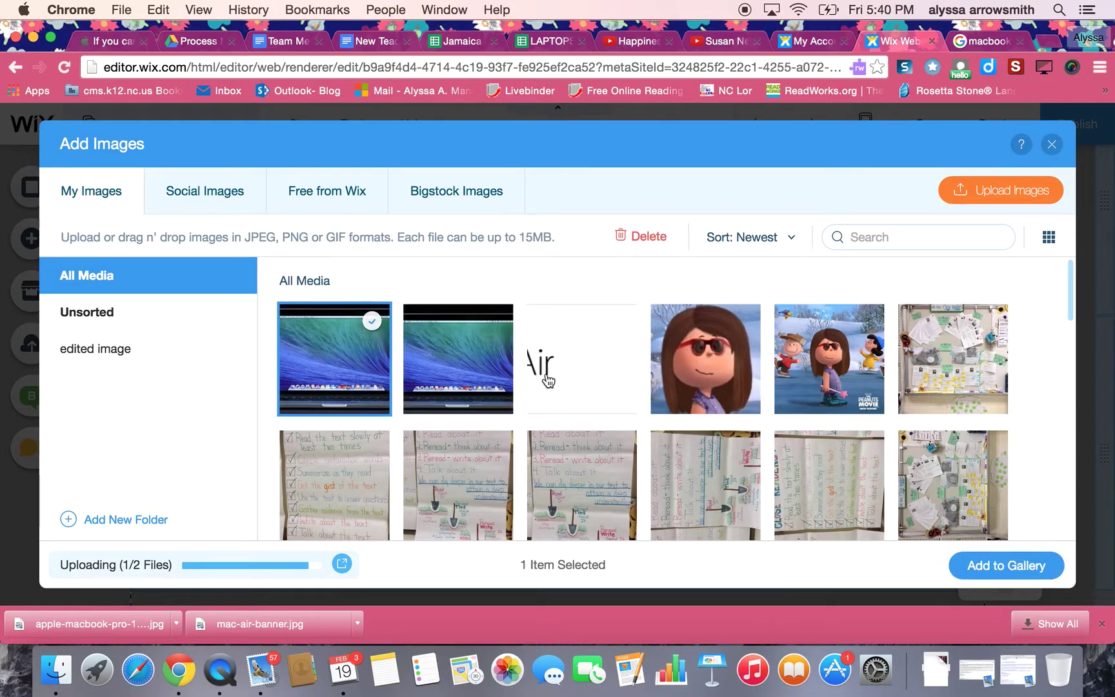
pyautogui.click(968, 566)
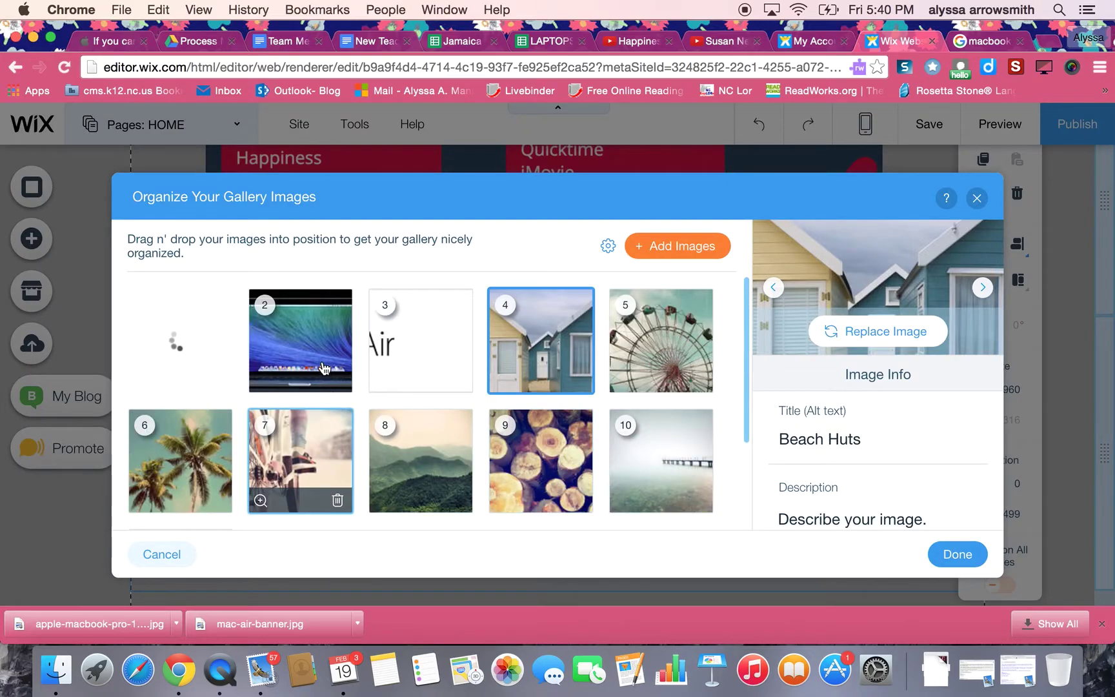
# Delete the original uncropped MacBook image, image 2, from the gallery.
pyautogui.click(312, 341)
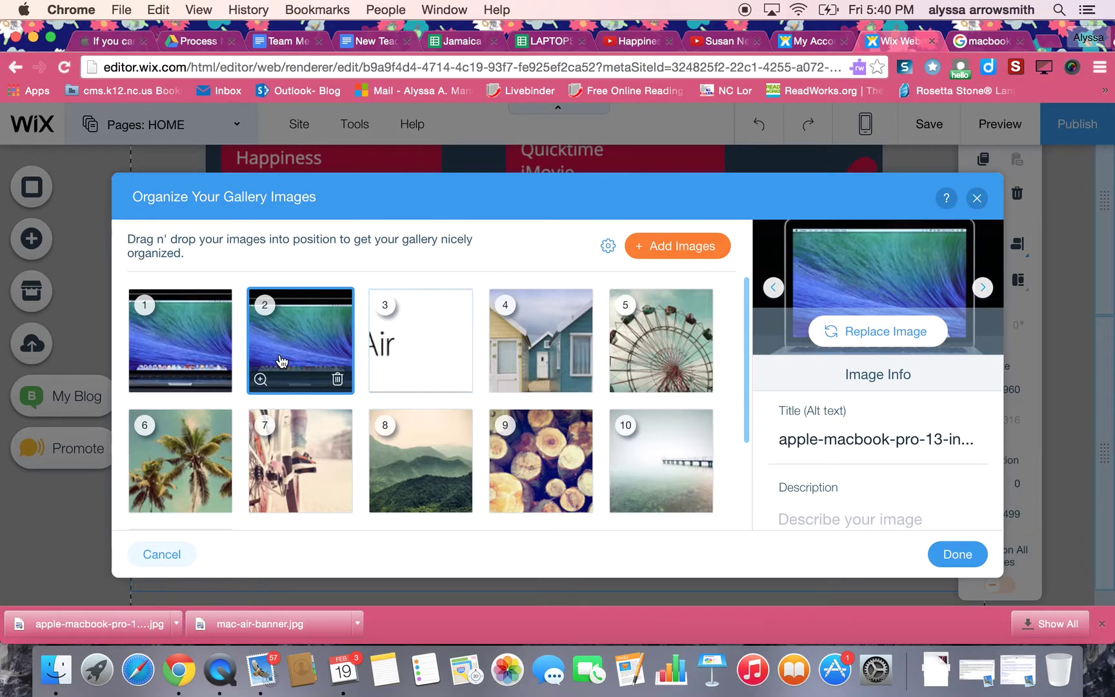
pyautogui.click(336, 380)
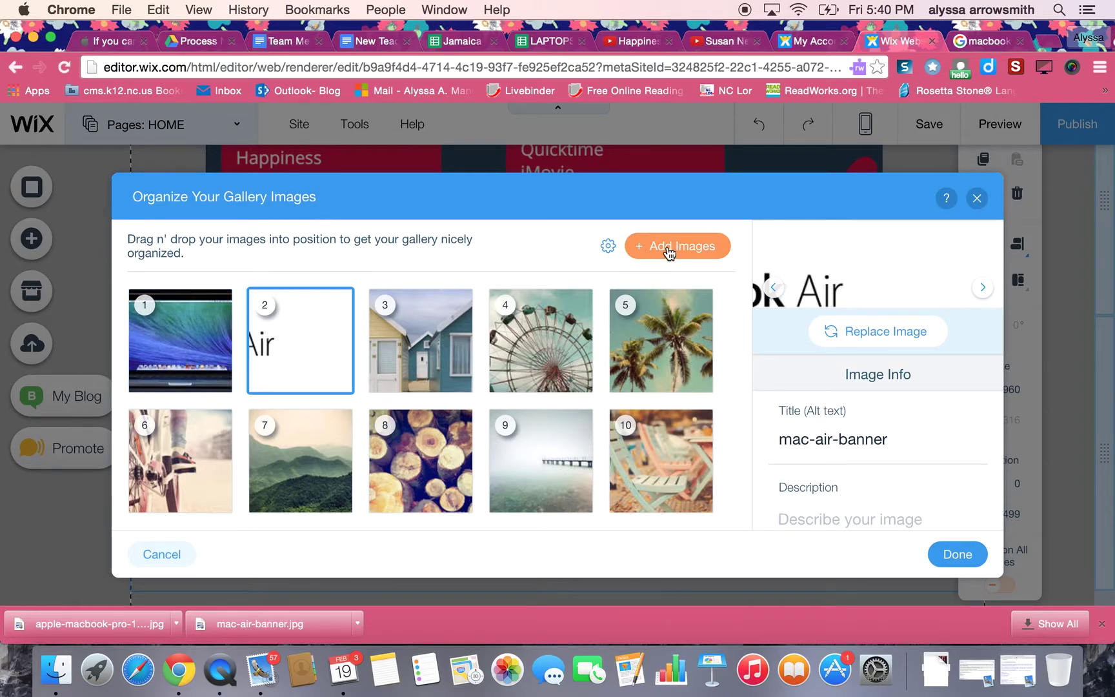
pyautogui.click(668, 247)
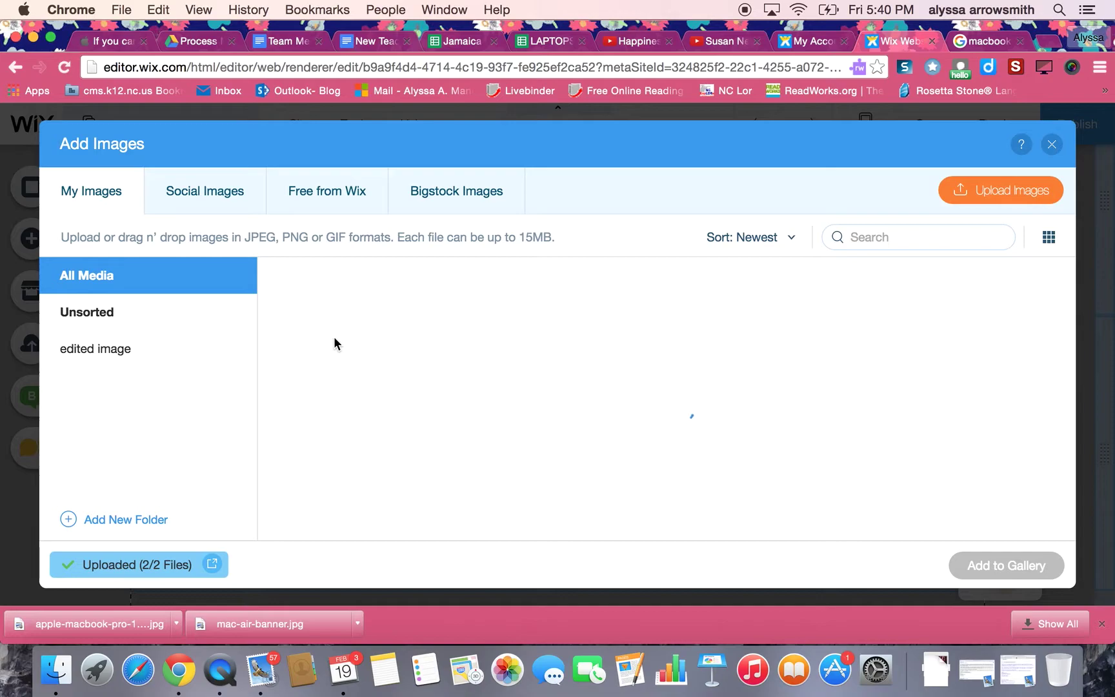
# Crop the mac-air-banner to just the 304×170 laptop picture and save it.
pyautogui.moveTo(671, 359)
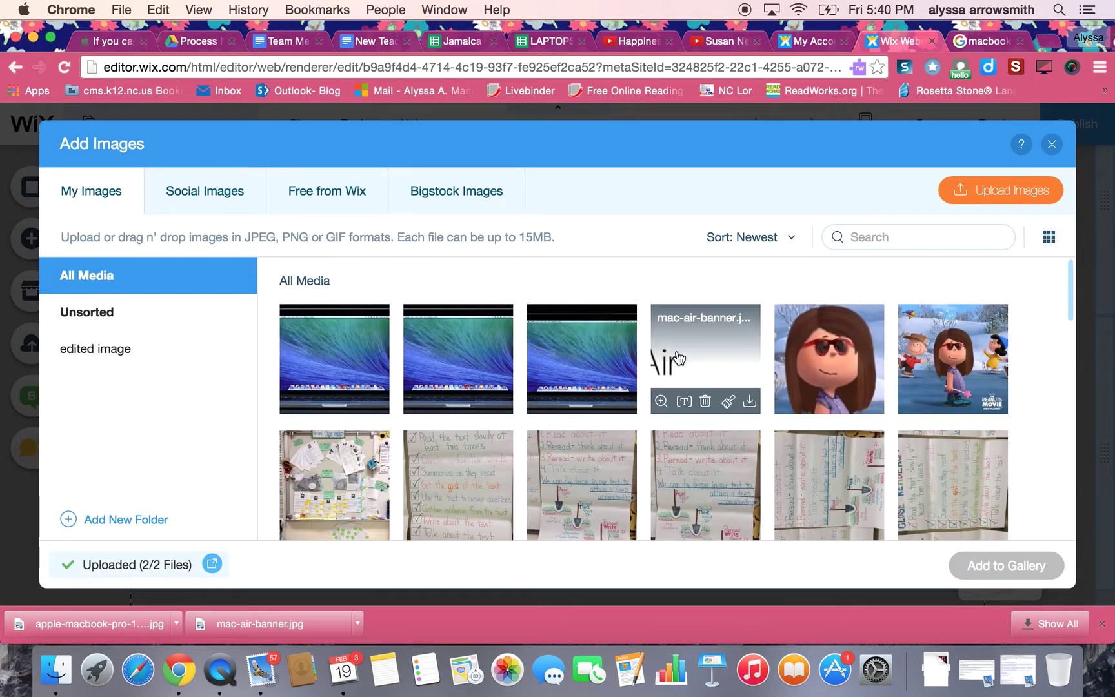
pyautogui.click(728, 403)
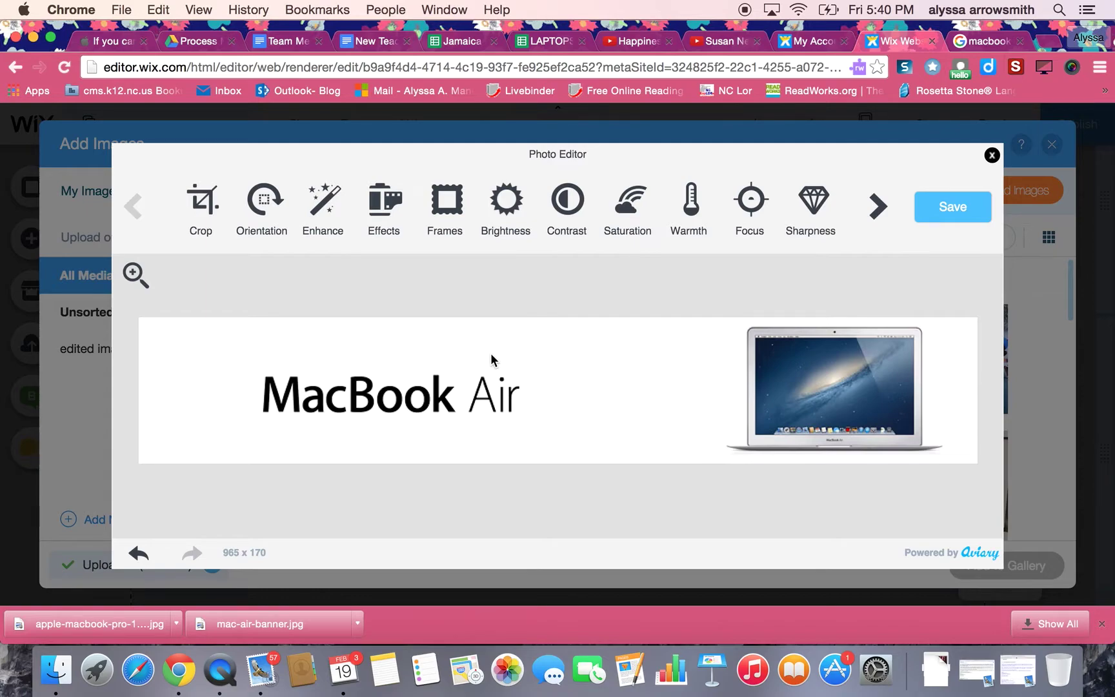
pyautogui.click(211, 208)
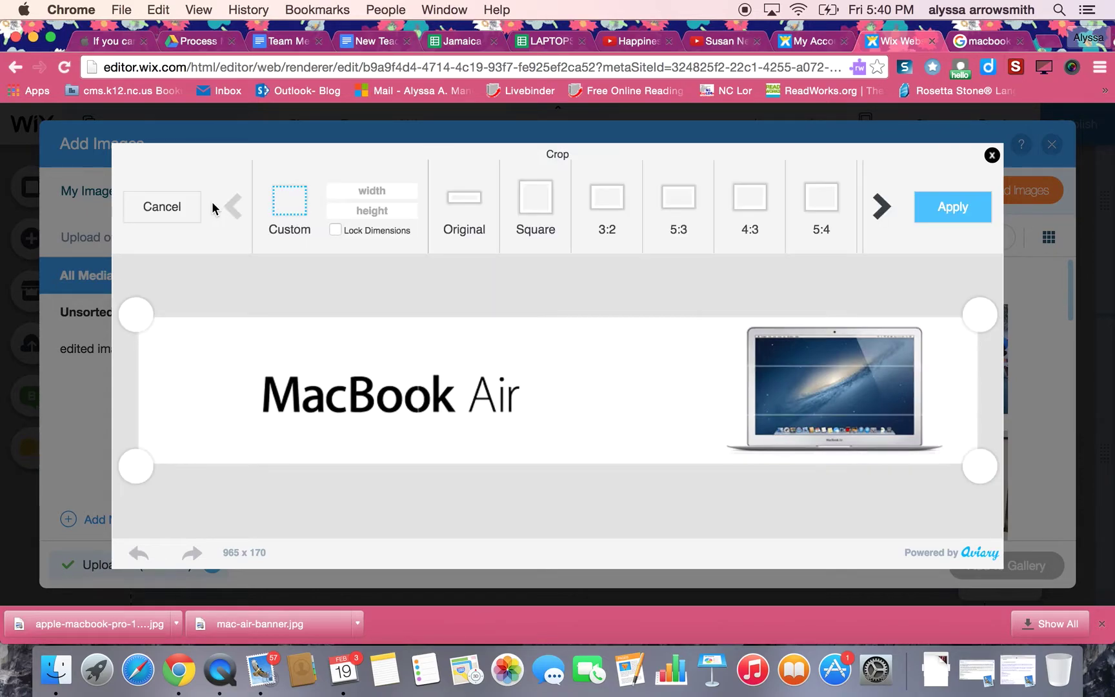
pyautogui.moveTo(135, 320); pyautogui.dragTo(703, 305)
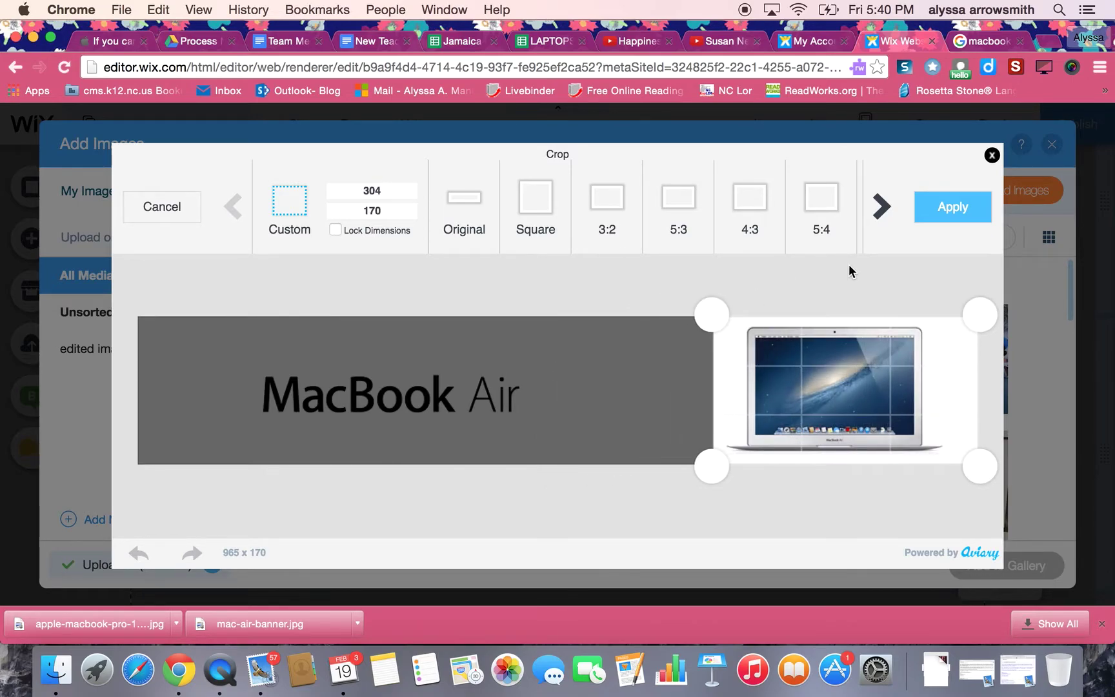
pyautogui.click(944, 210)
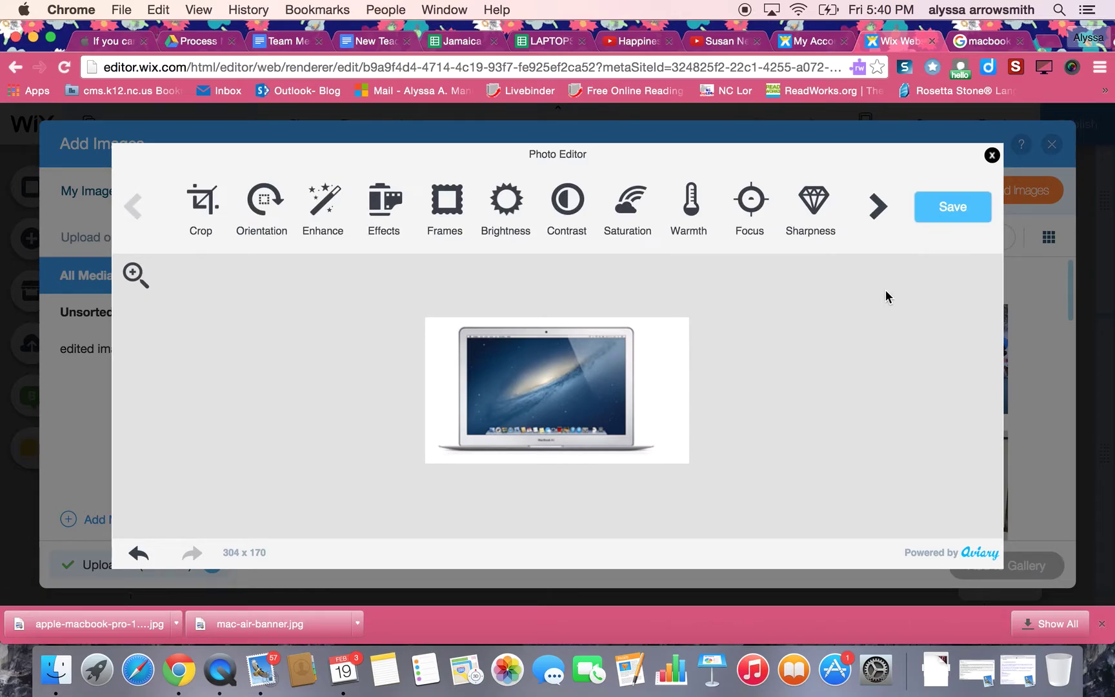
pyautogui.click(937, 220)
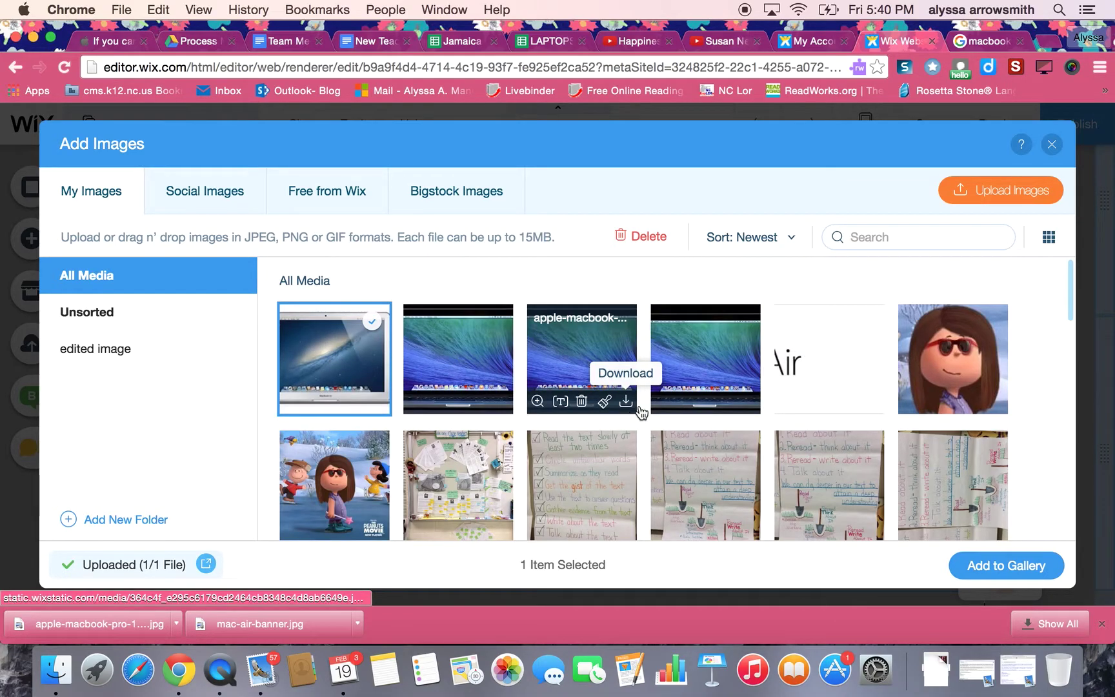
# Add the cropped laptop photo to the carousel and remove the mac-air-banner image.
pyautogui.click(996, 566)
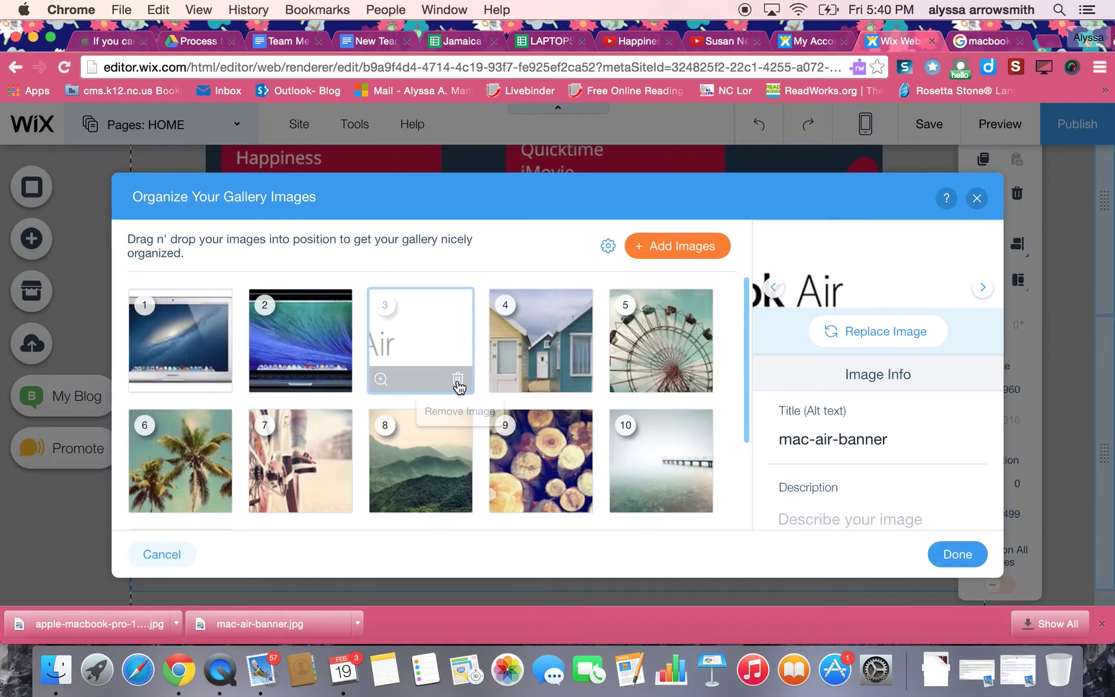
pyautogui.click(458, 382)
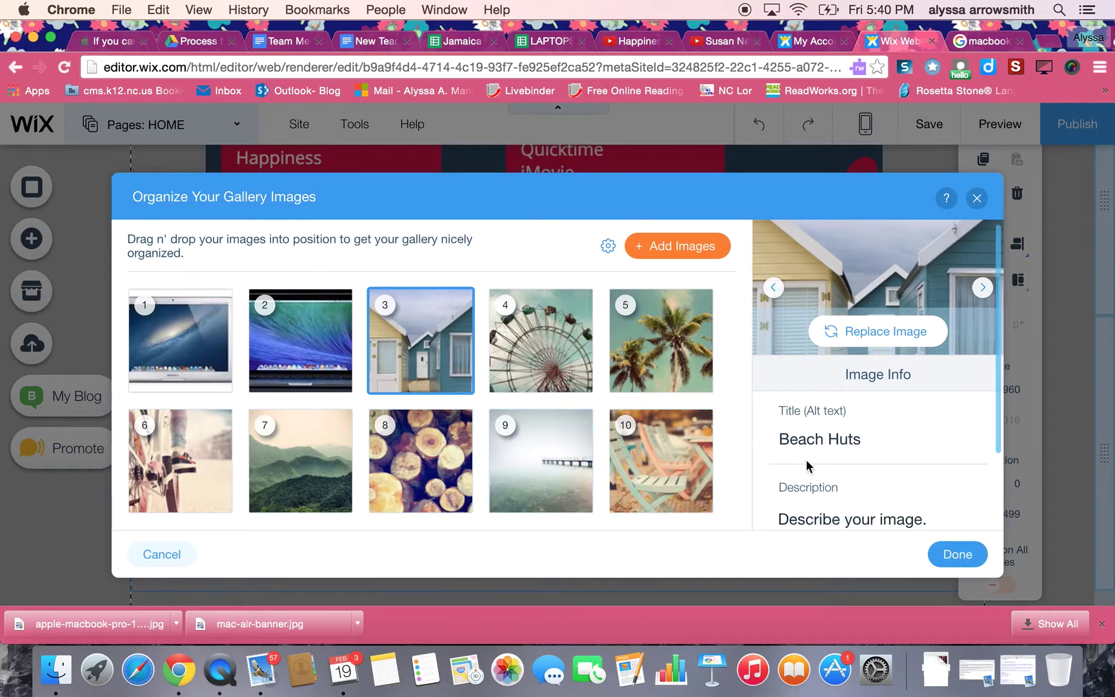
pyautogui.click(957, 554)
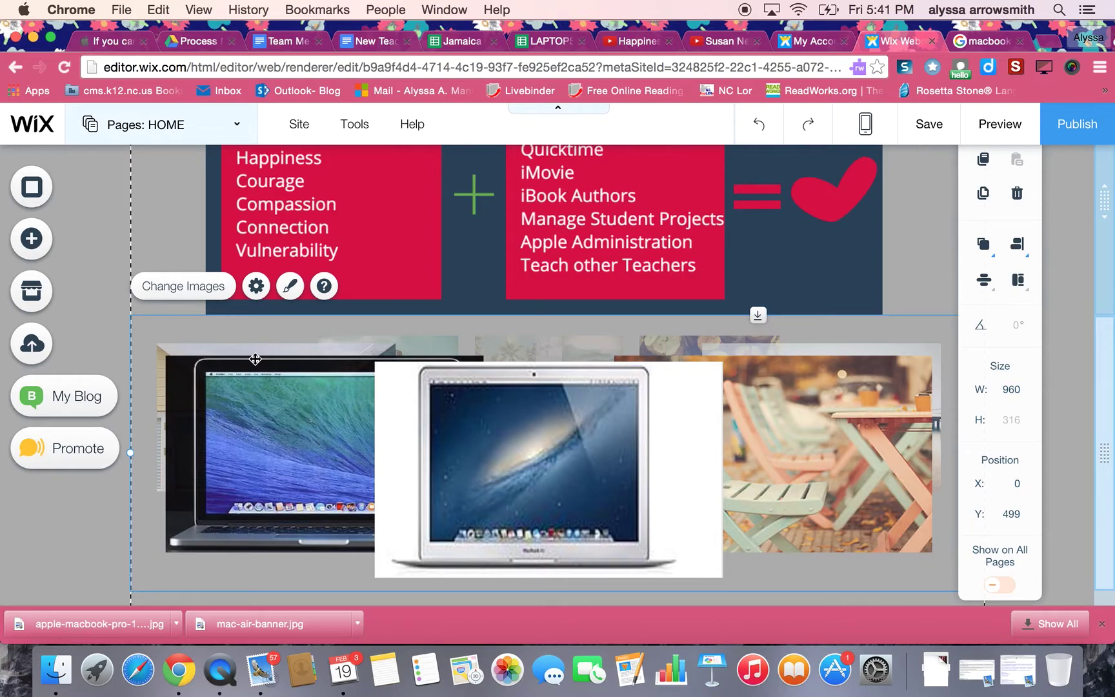
pyautogui.click(256, 290)
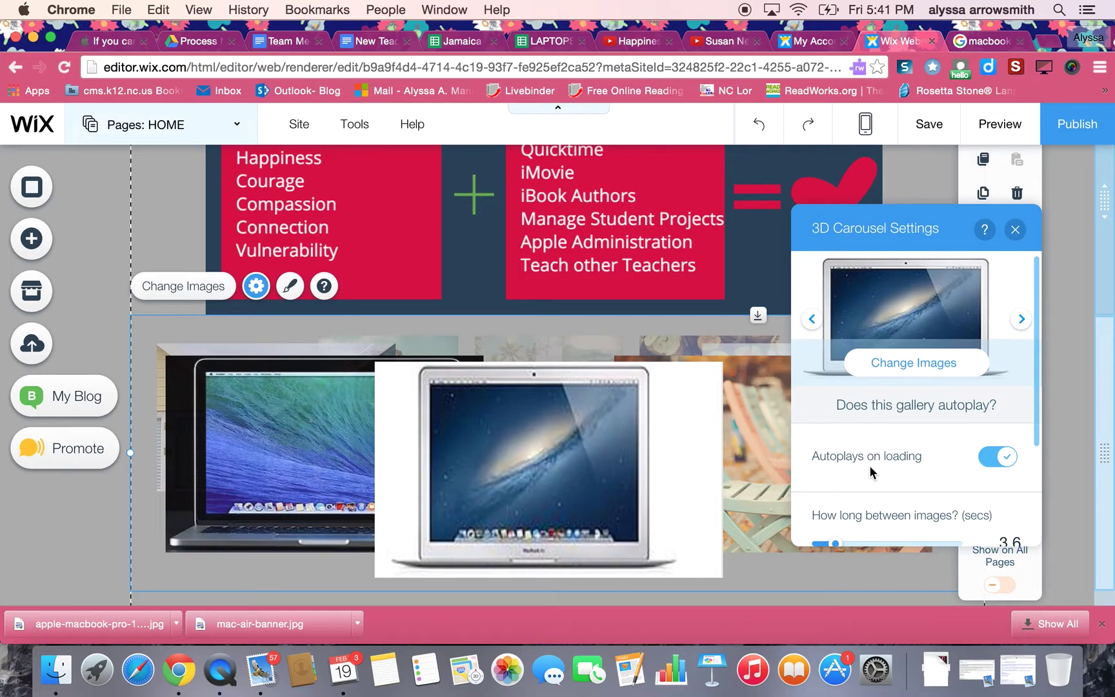
# Keep Autoplays on loading on and set the delay between images to 14.3 seconds.
pyautogui.click(1007, 458)
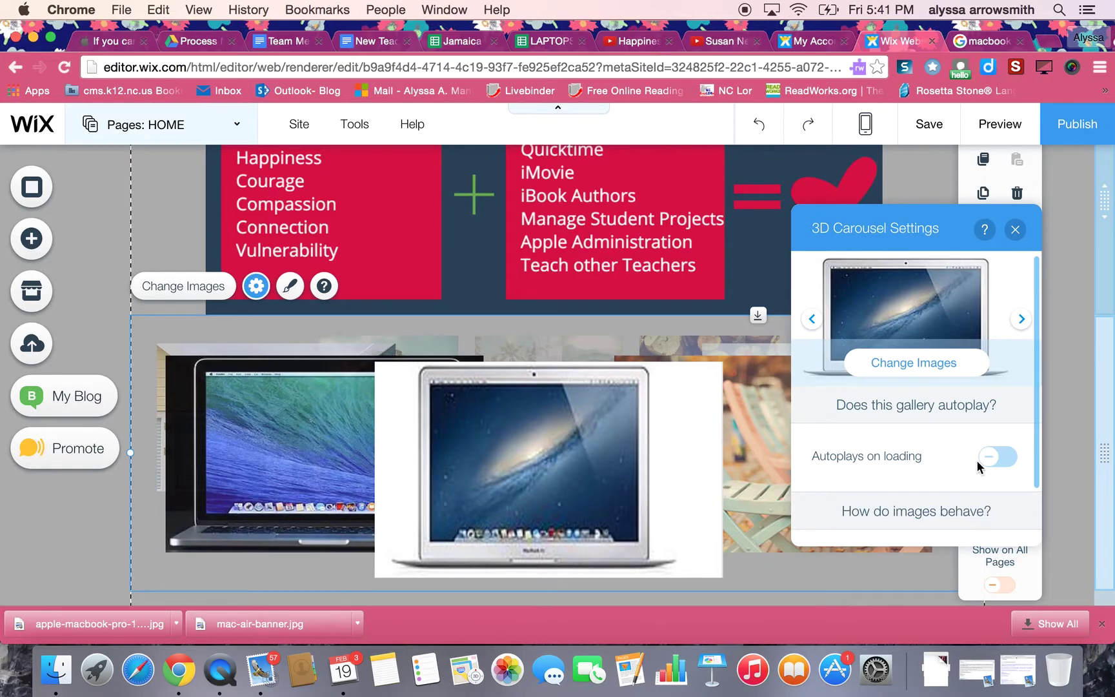
pyautogui.click(991, 460)
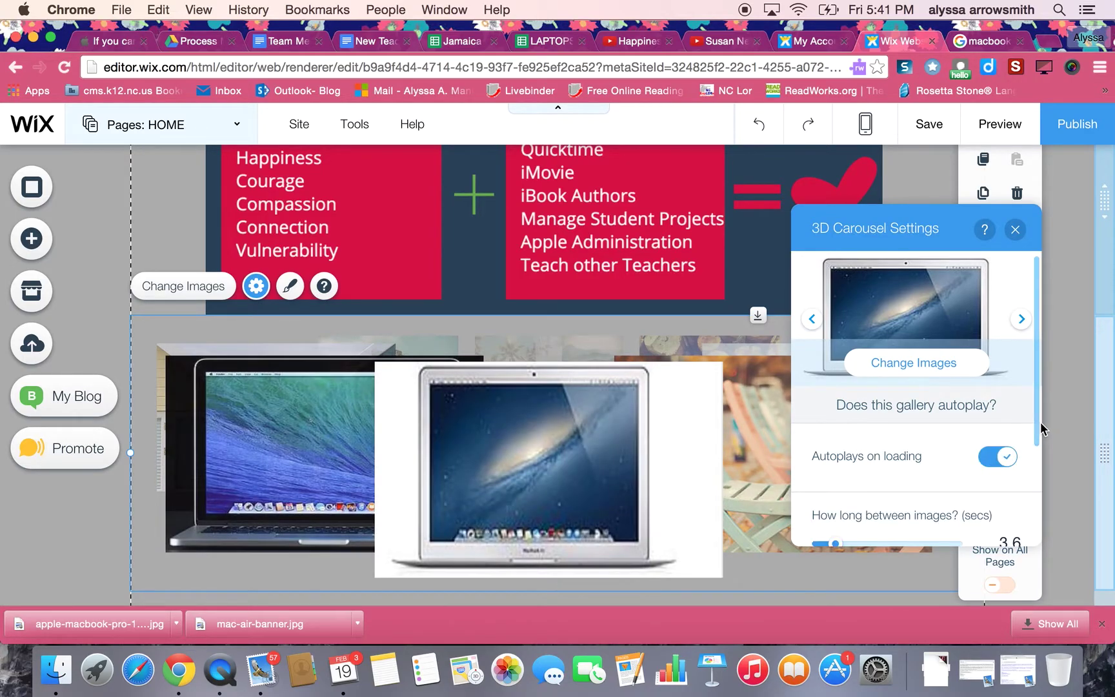
pyautogui.moveTo(1037, 426); pyautogui.dragTo(1039, 488)
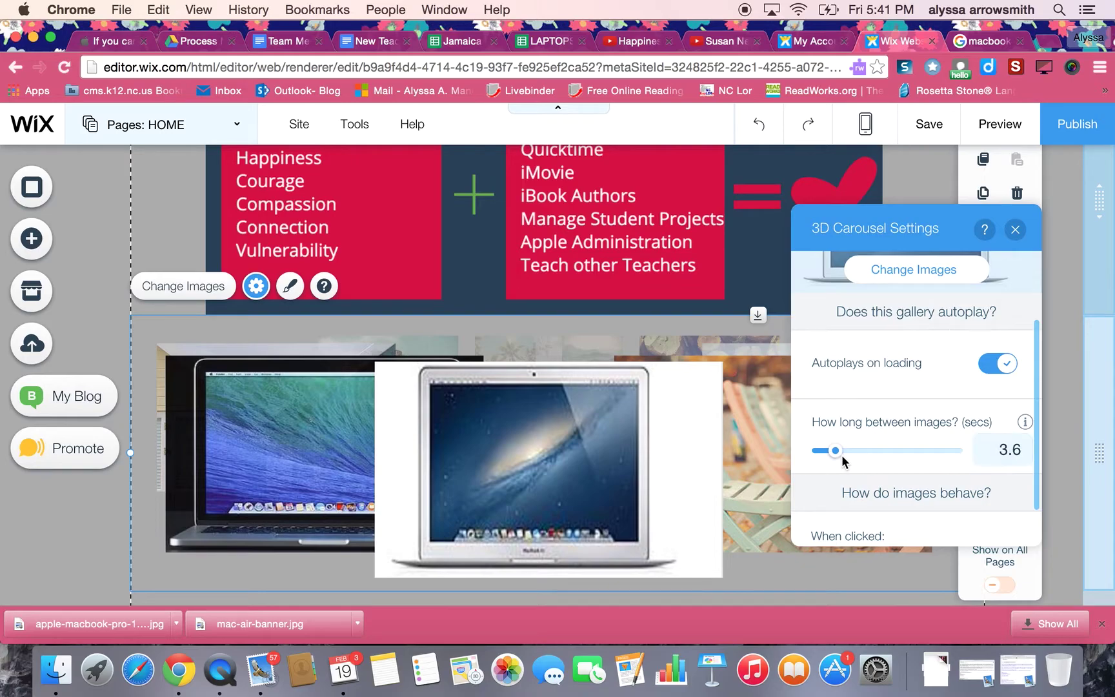
pyautogui.moveTo(837, 457); pyautogui.dragTo(892, 459)
pyautogui.moveTo(892, 459); pyautogui.dragTo(866, 461)
# Leave image clicks set to Nothing happens and close the carousel settings.
pyautogui.scroll(-2, 906, 497)
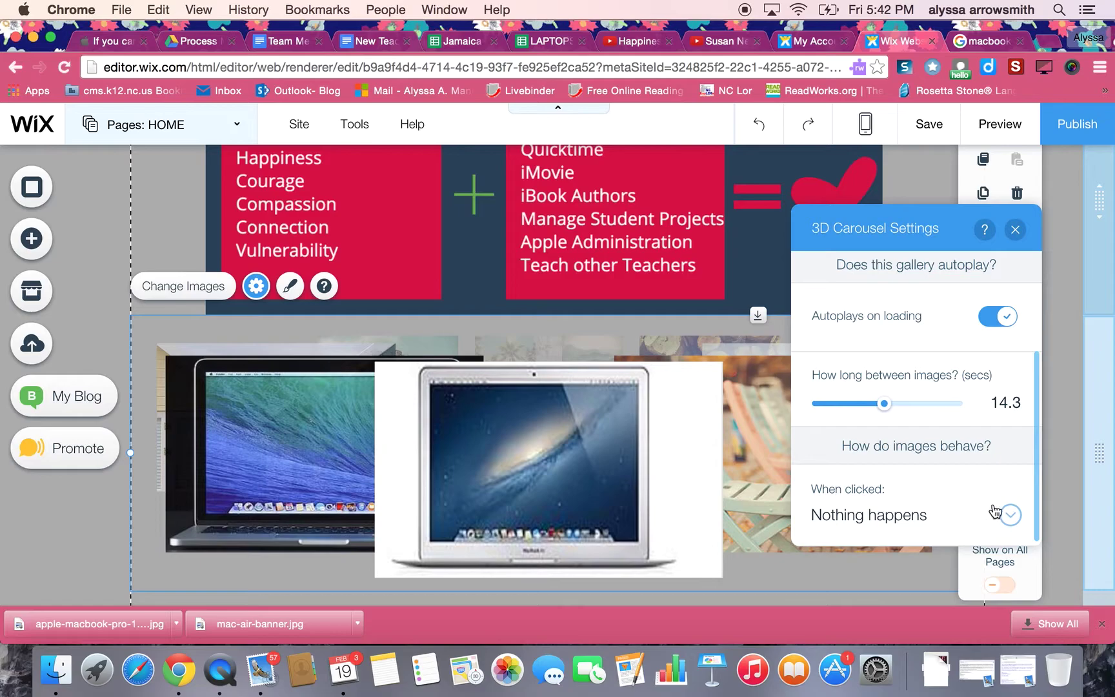
pyautogui.click(1011, 525)
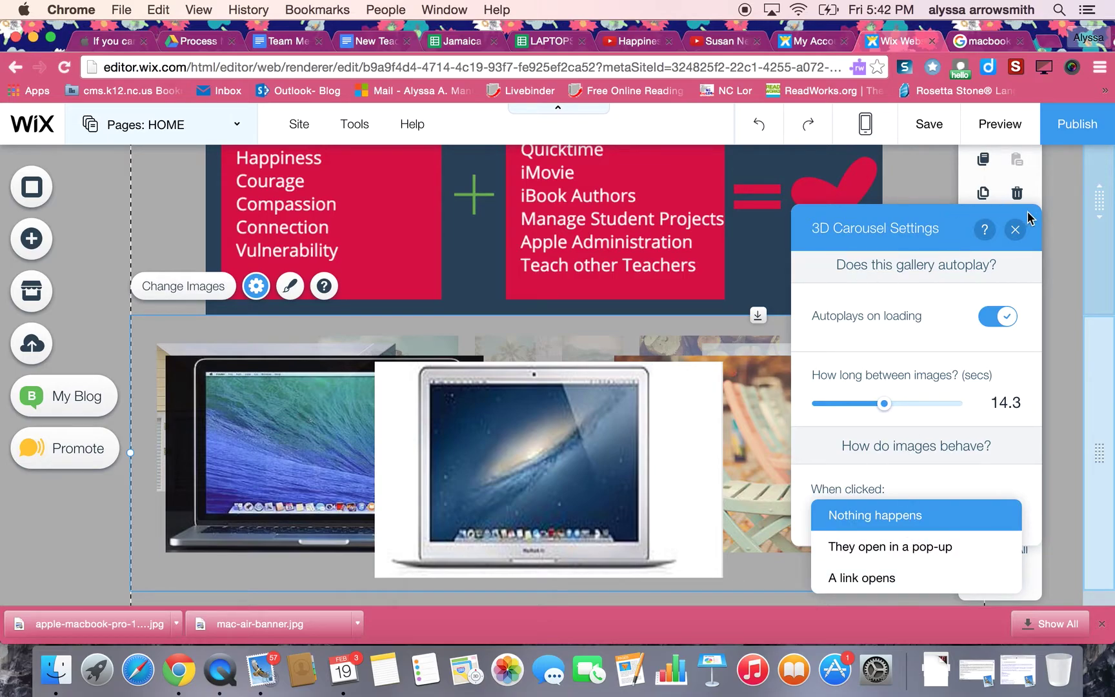
pyautogui.click(1017, 237)
pyautogui.click(1016, 231)
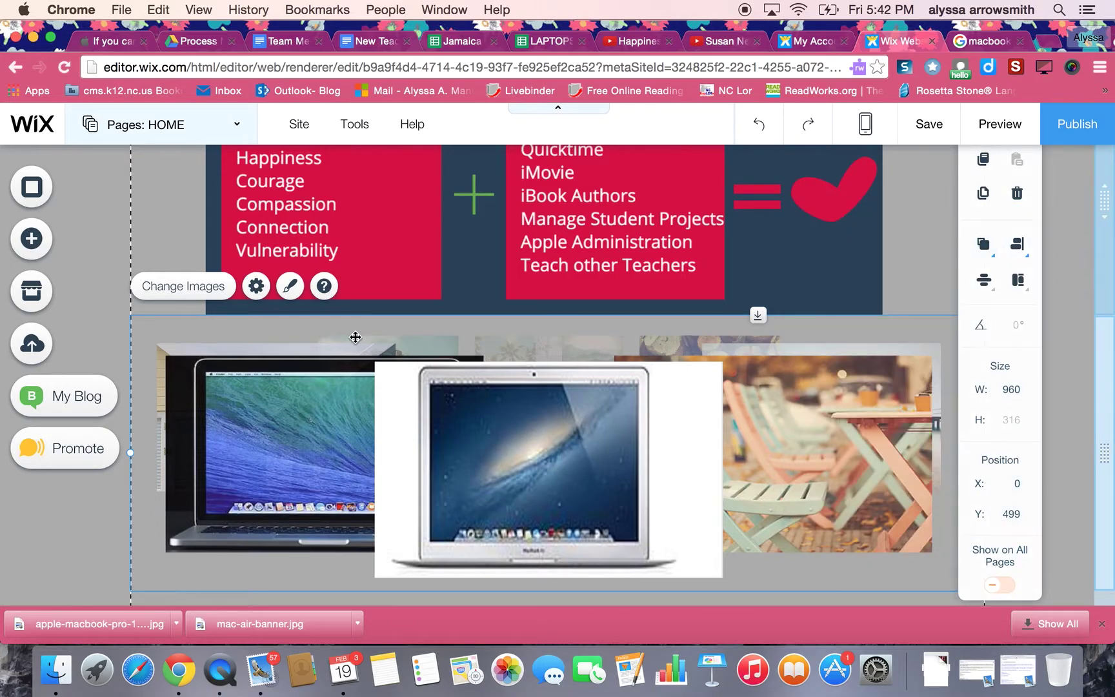
pyautogui.click(256, 287)
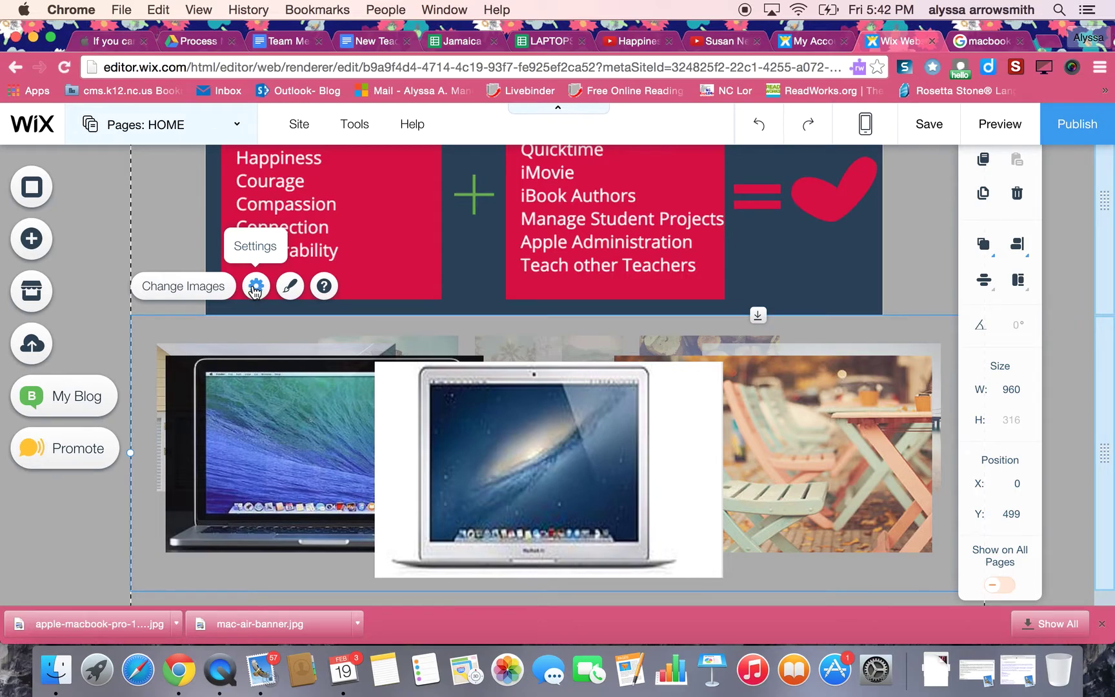
pyautogui.click(292, 287)
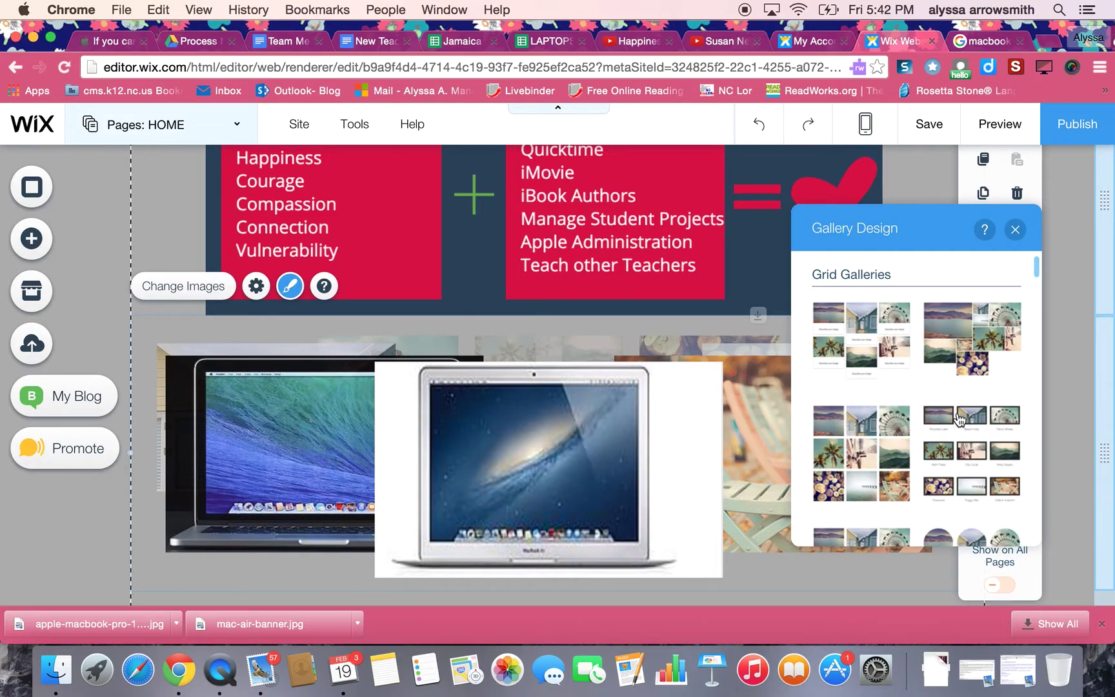
pyautogui.click(1015, 231)
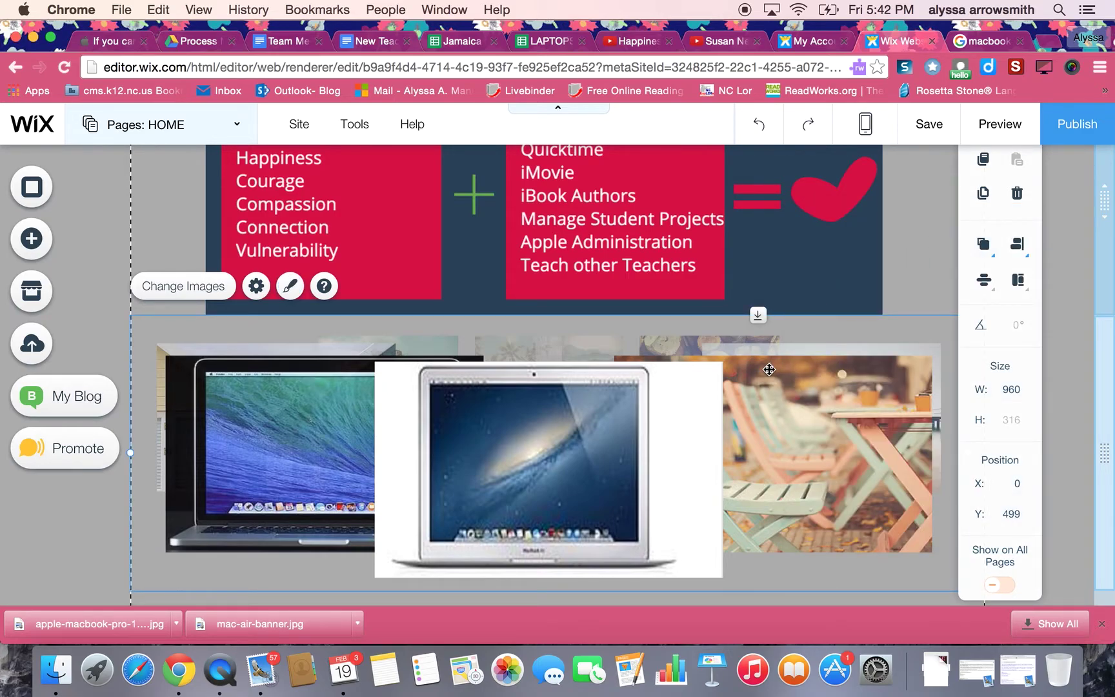